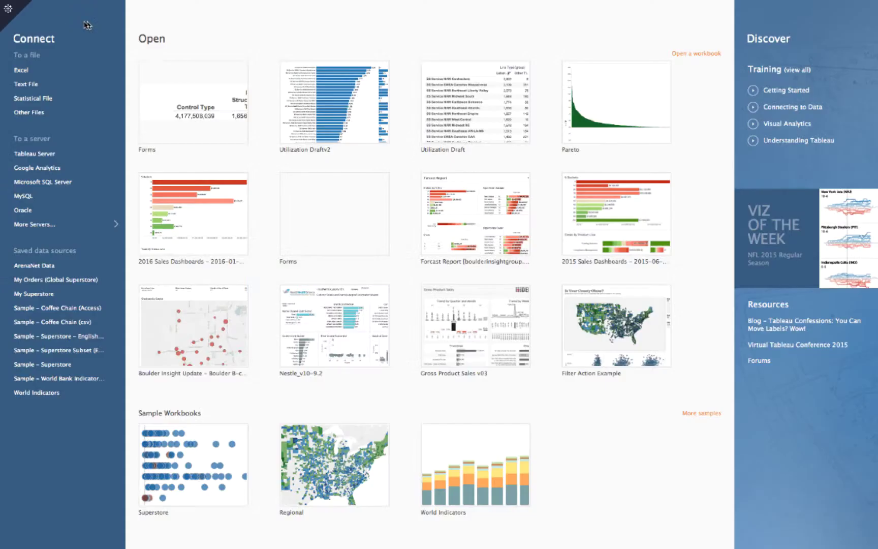
pyautogui.click(9, 9)
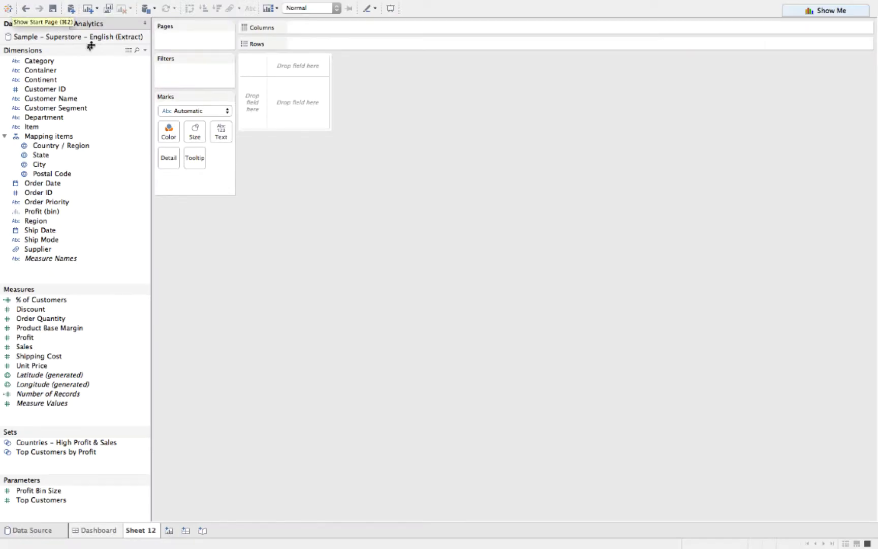
pyautogui.click(128, 50)
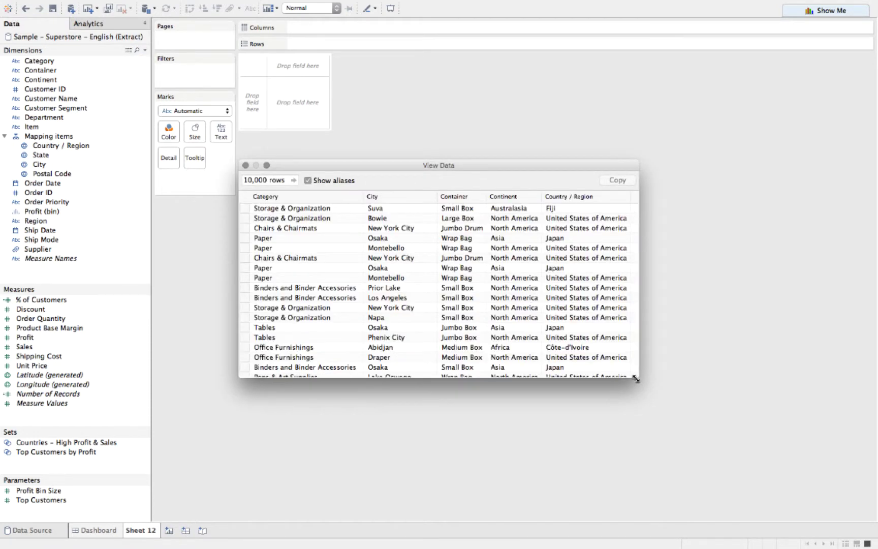
pyautogui.moveTo(635, 379); pyautogui.dragTo(759, 437)
pyautogui.hscroll(5, 475, 259)
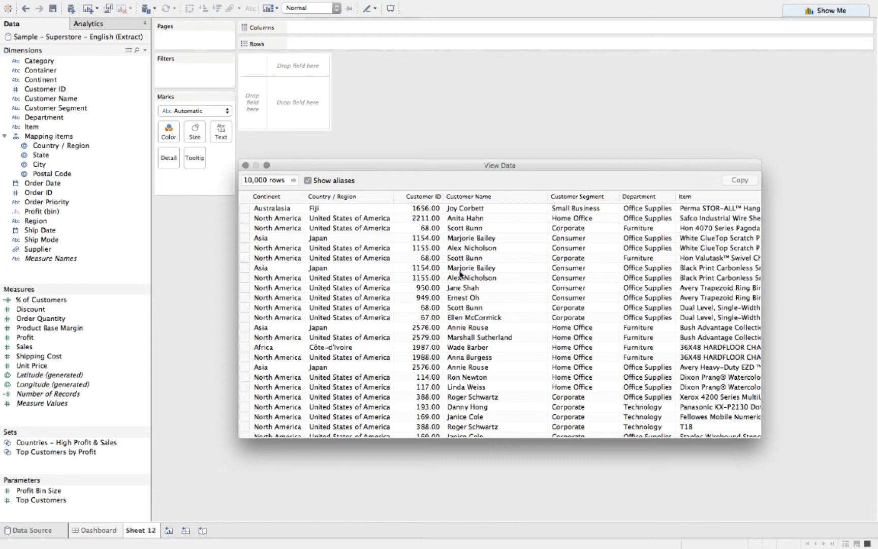
# Step: Close the data preview and build a one-row text table of all nine measure totals
pyautogui.click(245, 165)
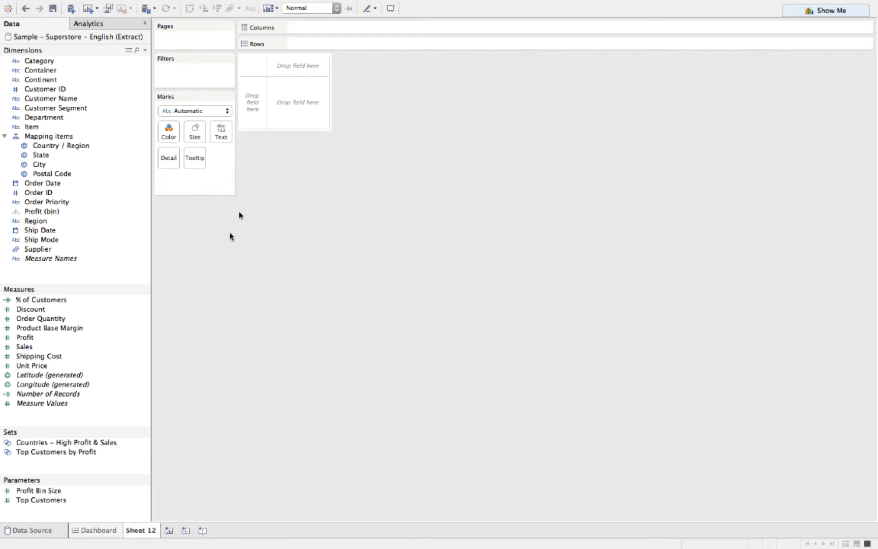
pyautogui.doubleClick(84, 259)
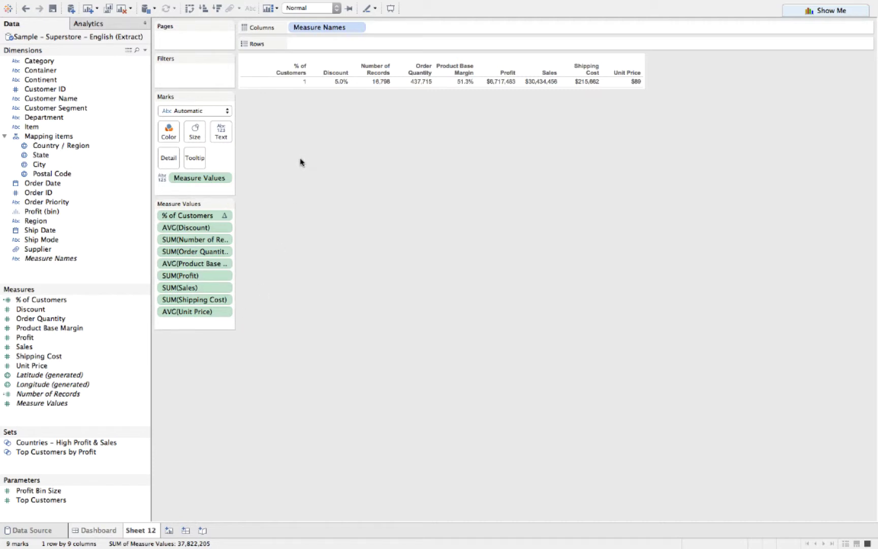
pyautogui.moveTo(339, 88)
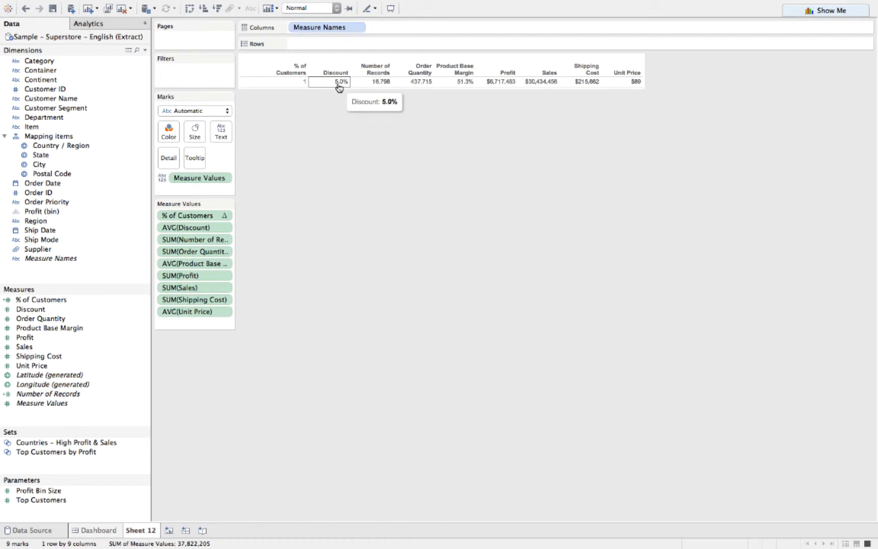
pyautogui.moveTo(376, 89)
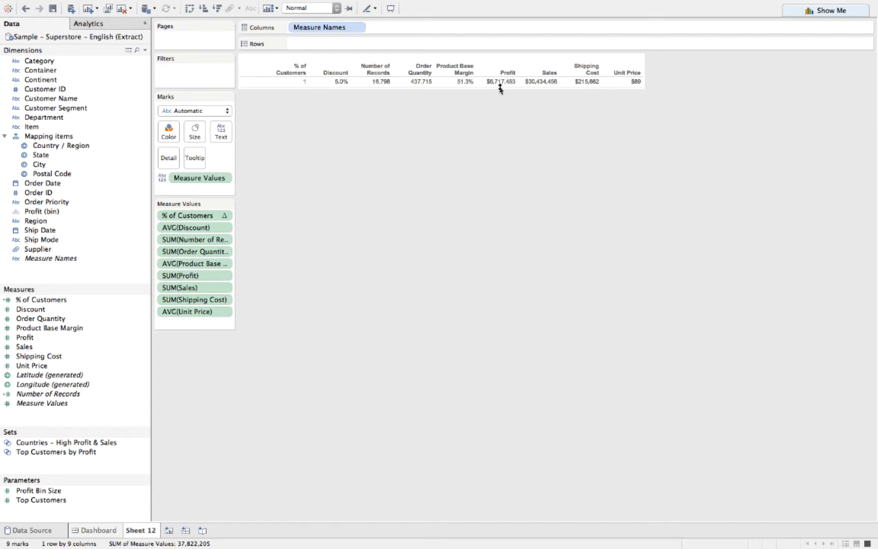
pyautogui.moveTo(501, 89)
# Step: Clear Sheet 12 and chart the nine measure totals as labelled horizontal bars
pyautogui.click(121, 8)
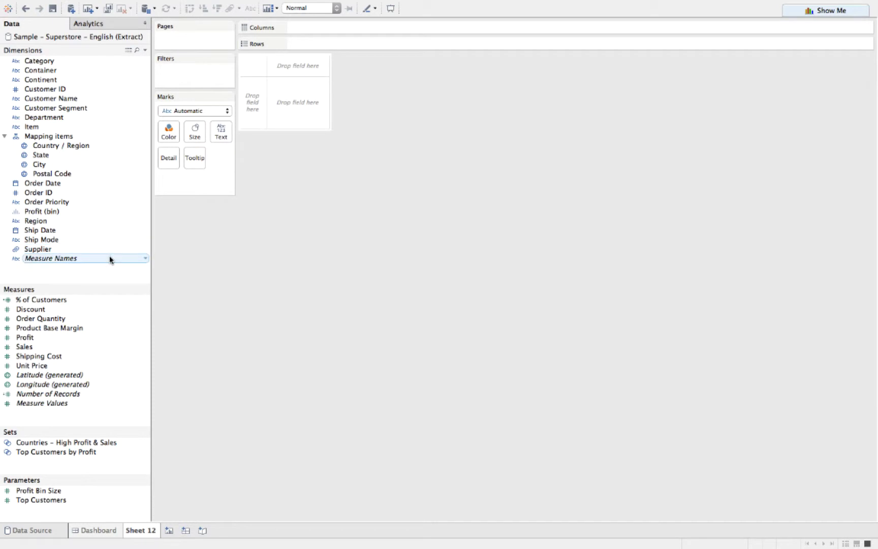
pyautogui.doubleClick(113, 402)
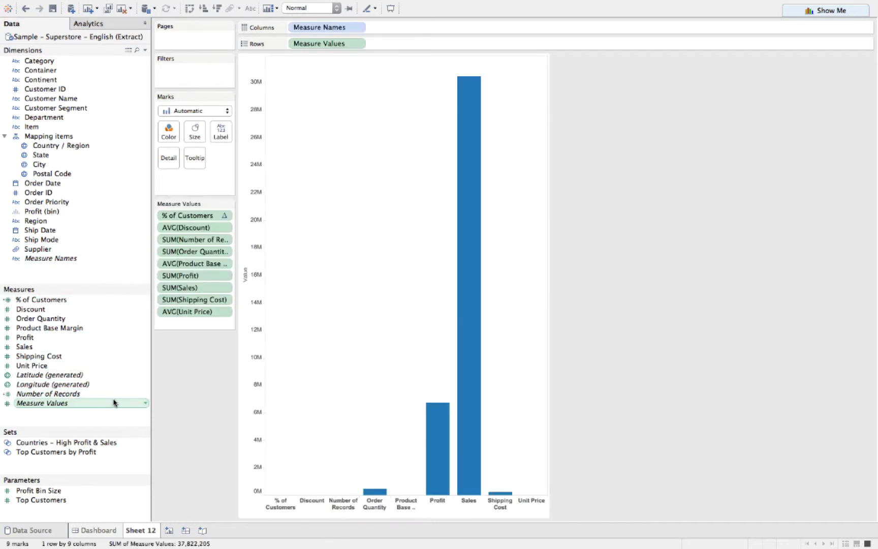
pyautogui.click(250, 8)
pyautogui.click(189, 8)
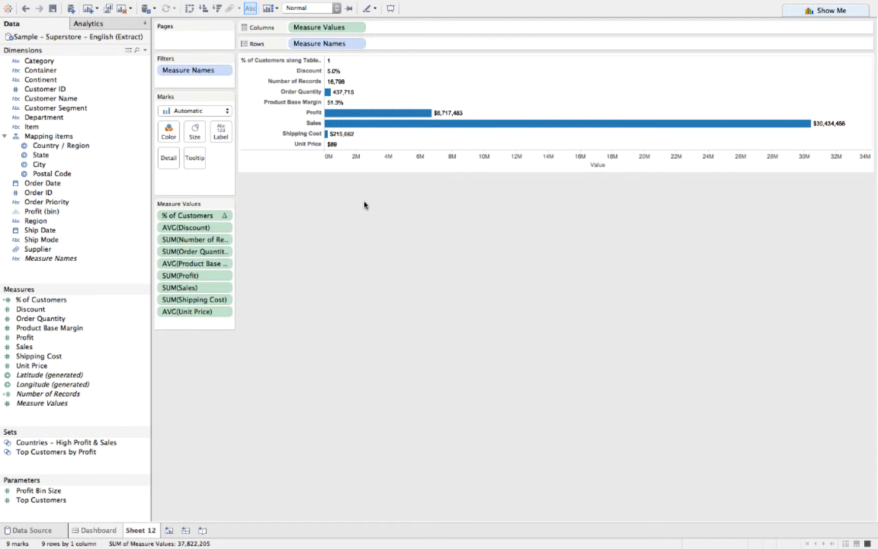
# Step: On a new sheet, duplicate the Superstore data source and rename it 'Dimension Discovery'
pyautogui.click(169, 530)
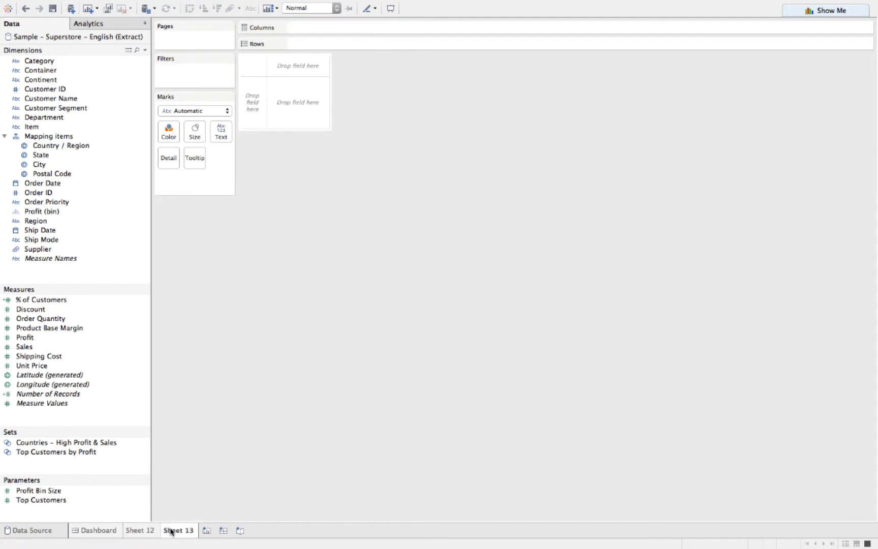
pyautogui.rightClick(111, 37)
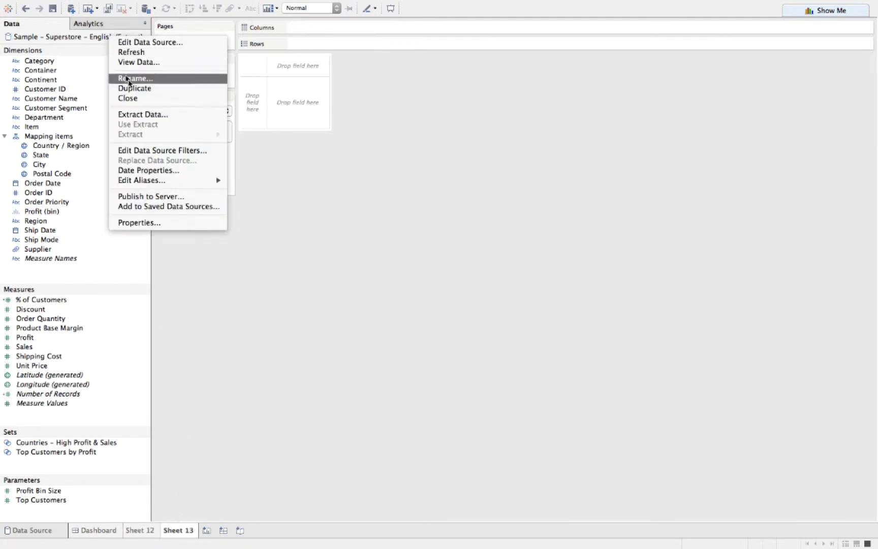
pyautogui.click(133, 88)
pyautogui.rightClick(118, 47)
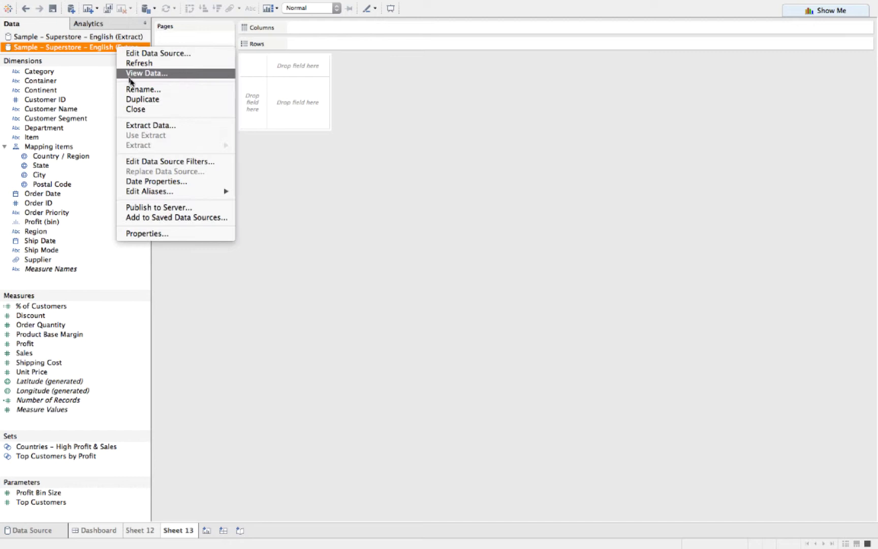
pyautogui.click(135, 89)
pyautogui.write('Dimension Discovery')
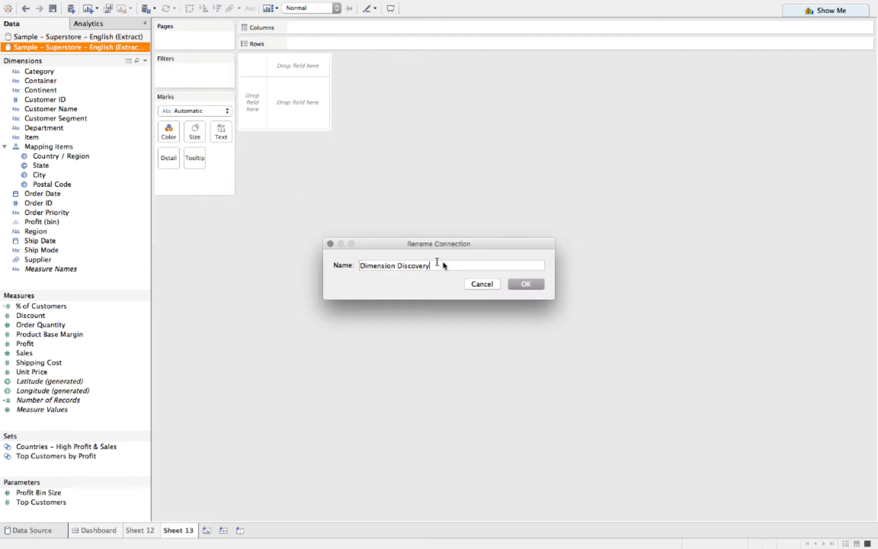
pyautogui.click(519, 285)
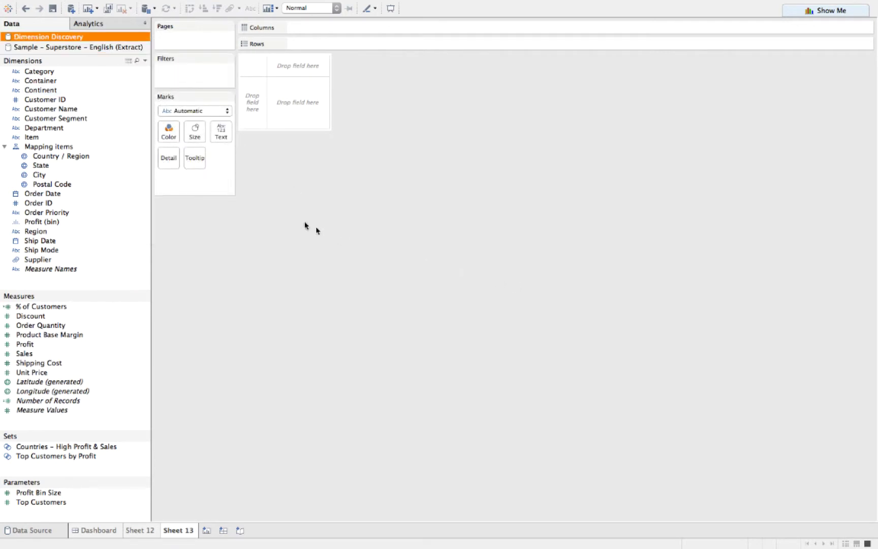
# Step: Hide the measures from % of Customers down to Longitude
pyautogui.click(123, 308)
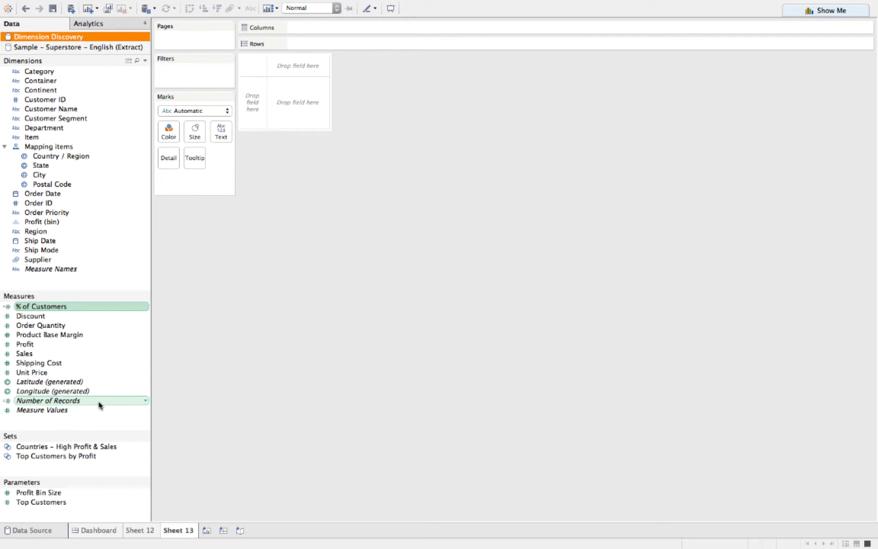
pyautogui.keyDown('shift'); pyautogui.click(81, 392); pyautogui.keyUp('shift')
pyautogui.rightClick(59, 357)
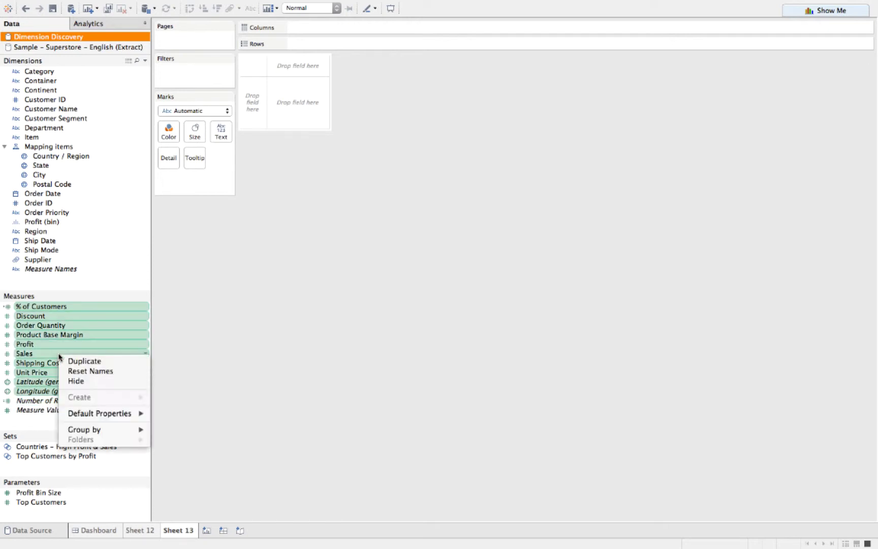
pyautogui.click(88, 381)
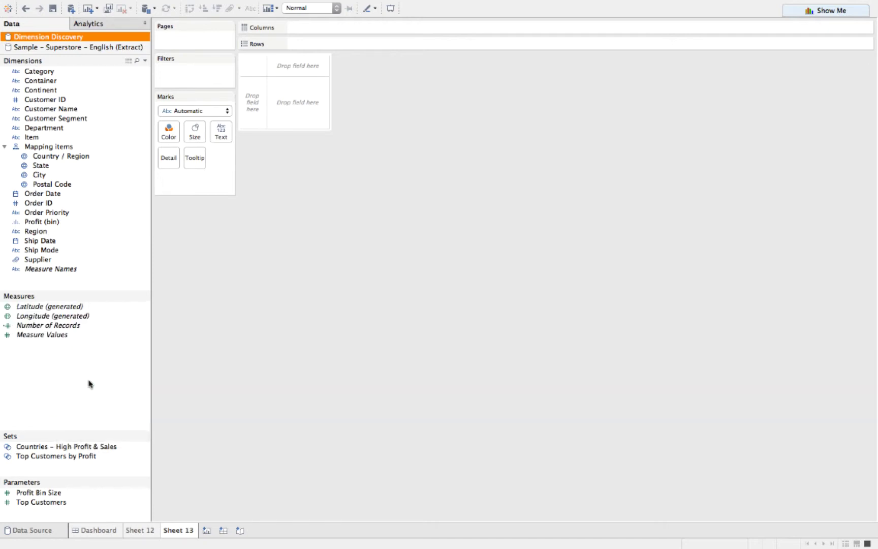
# Step: Convert the dimensions from Category to Measure Names into distinct-count measures
pyautogui.click(50, 72)
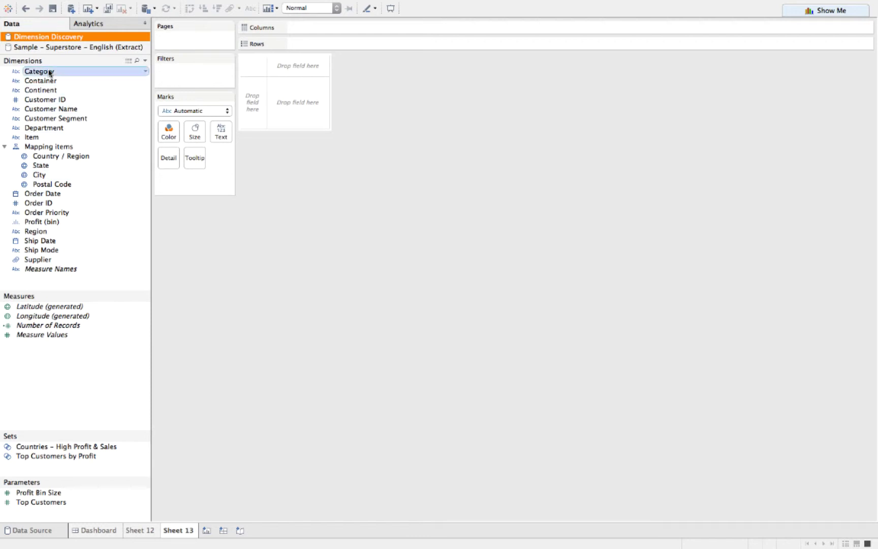
pyautogui.keyDown('shift'); pyautogui.click(56, 269); pyautogui.keyUp('shift')
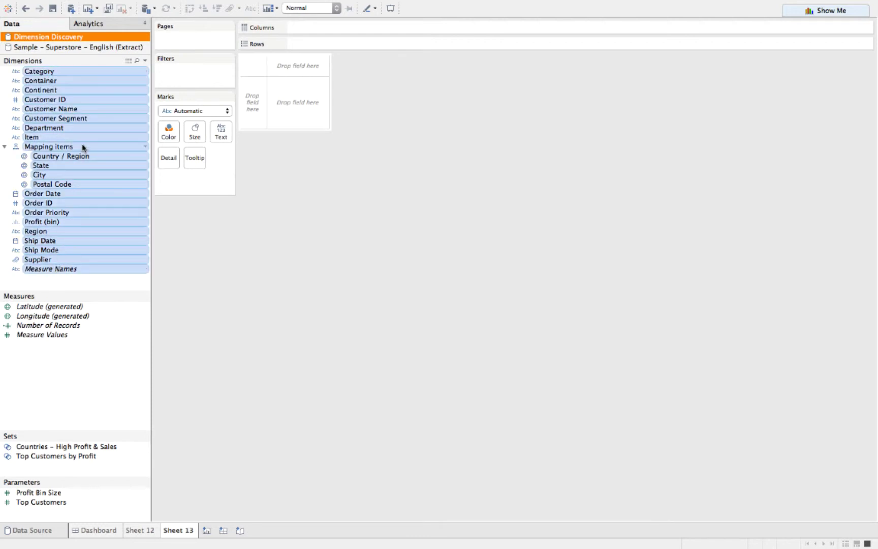
pyautogui.moveTo(83, 147); pyautogui.dragTo(63, 360)
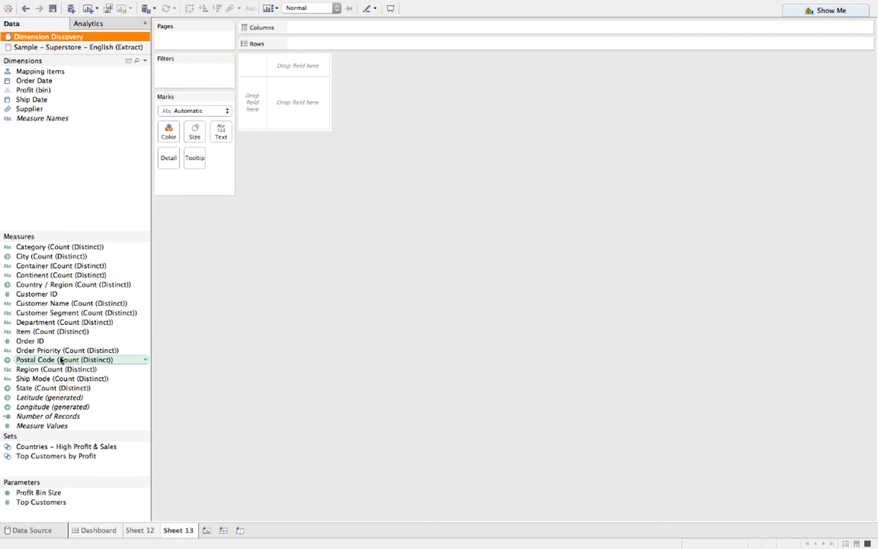
# Step: Set Count (Distinct) as default aggregation for the Category-through-State count measures
pyautogui.click(61, 248)
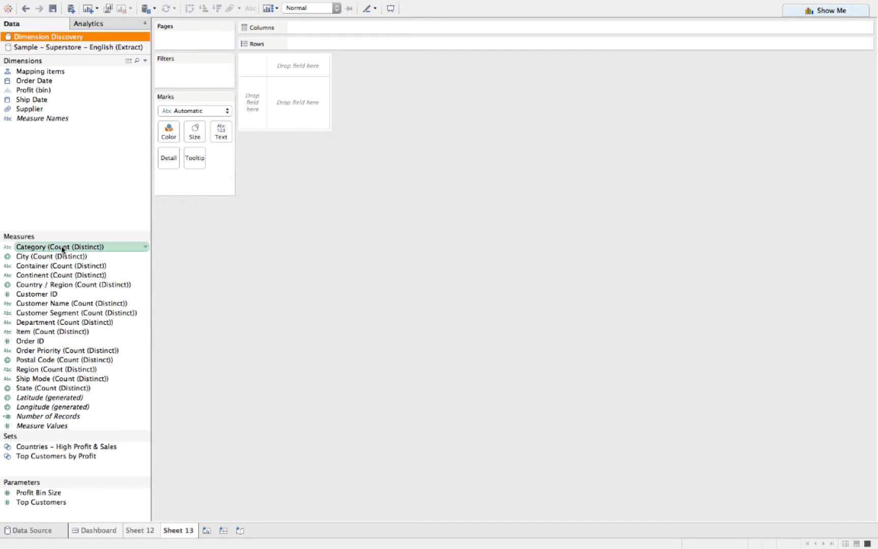
pyautogui.keyDown('shift'); pyautogui.click(62, 389); pyautogui.keyUp('shift')
pyautogui.rightClick(107, 307)
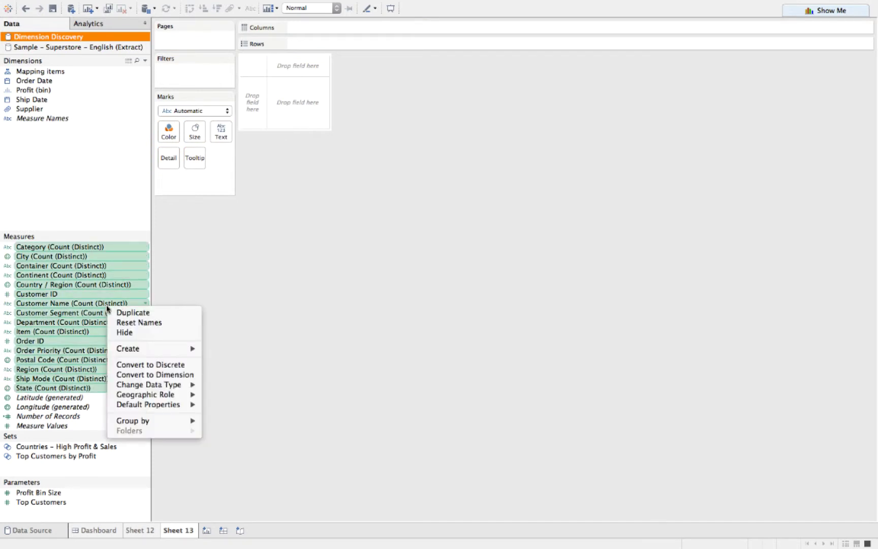
pyautogui.moveTo(163, 405)
pyautogui.moveTo(243, 406)
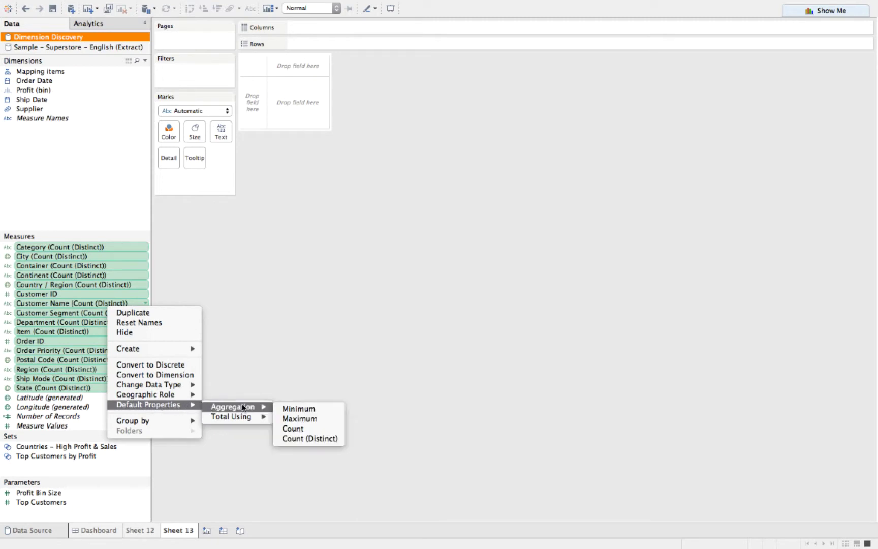
pyautogui.click(314, 439)
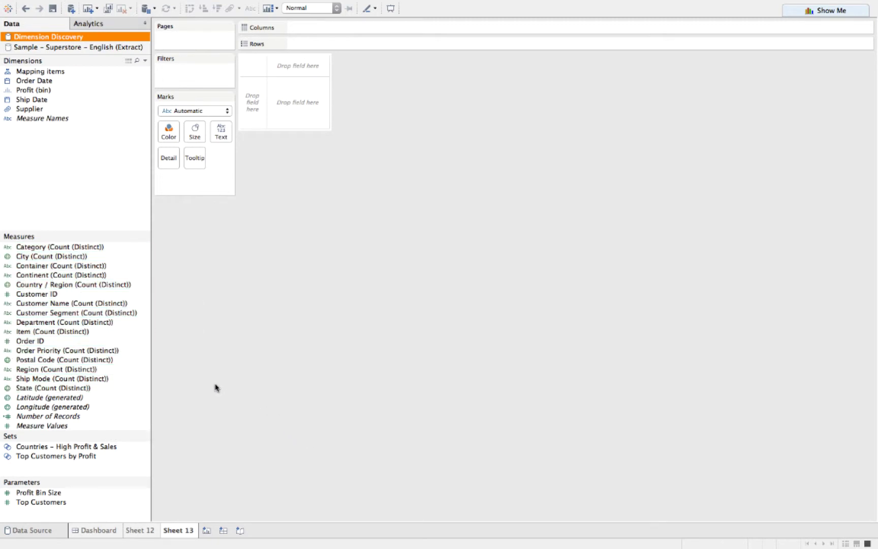
# Step: Build a Measure Values bar chart of all distinct counts, removing Number of Records
pyautogui.doubleClick(122, 429)
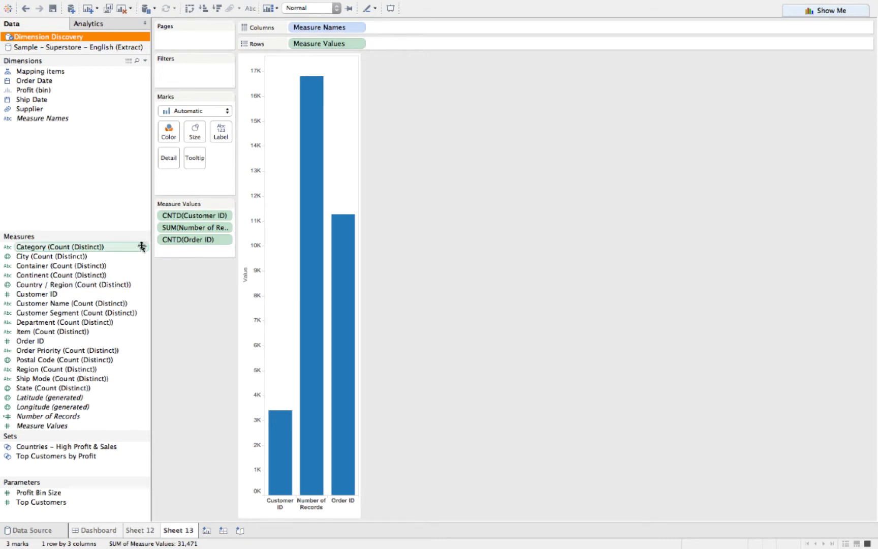
pyautogui.moveTo(176, 227); pyautogui.dragTo(53, 227)
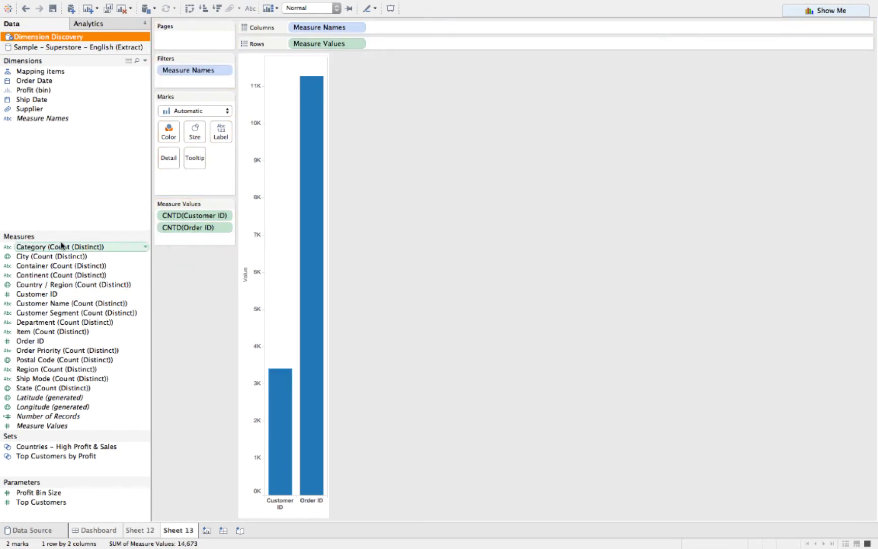
pyautogui.click(61, 246)
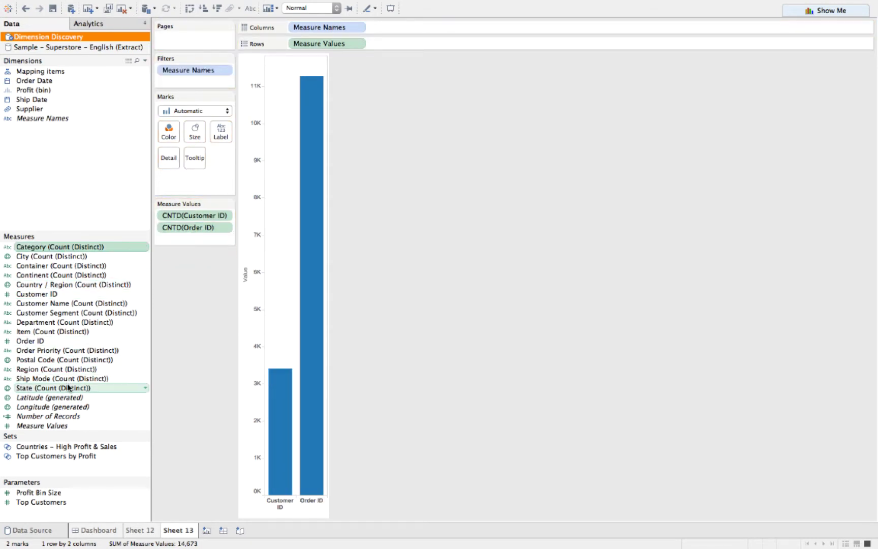
pyautogui.keyDown('shift'); pyautogui.click(68, 387); pyautogui.keyUp('shift')
pyautogui.moveTo(62, 326); pyautogui.dragTo(169, 241)
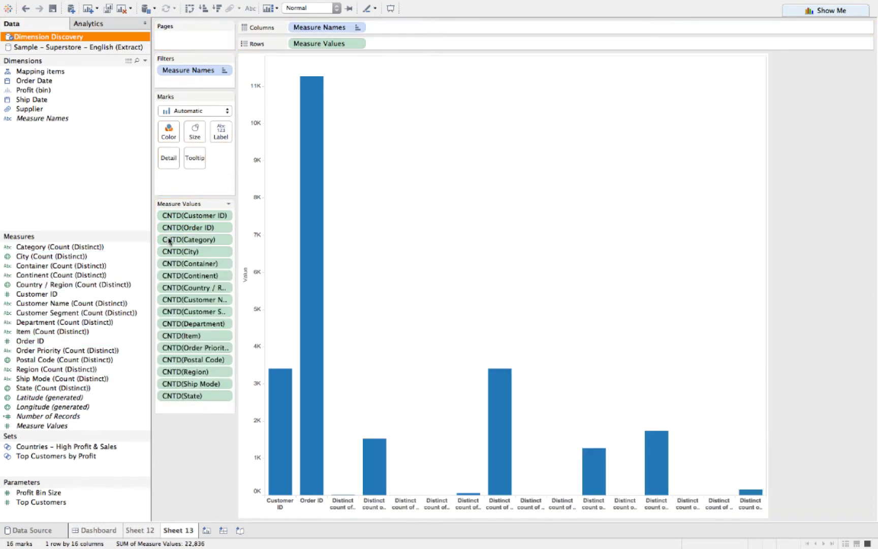
# Step: Label the bars, sort ascending, make them horizontal, and widen the row labels
pyautogui.click(250, 8)
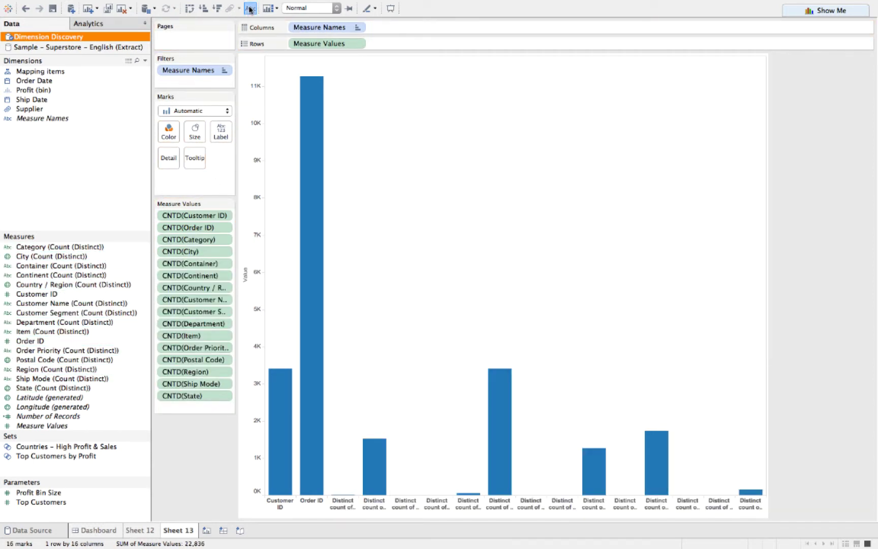
pyautogui.click(204, 8)
pyautogui.click(189, 9)
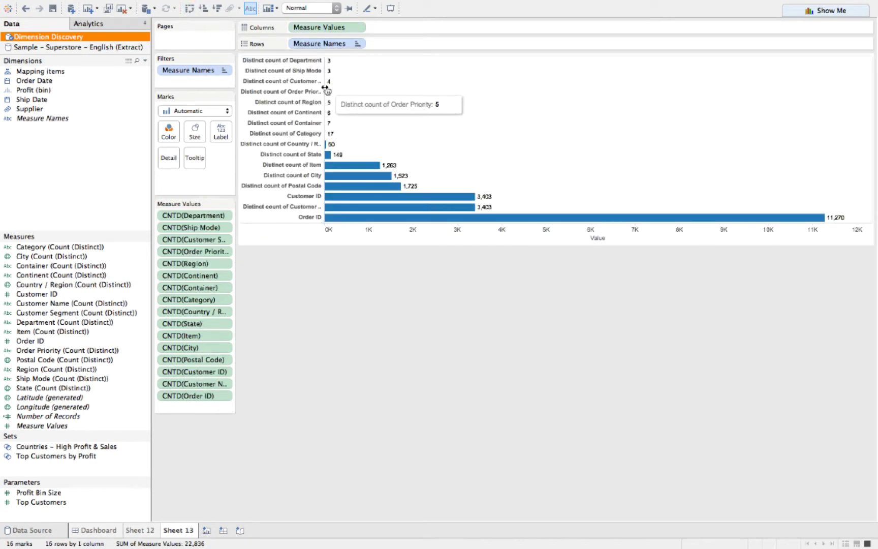
pyautogui.moveTo(325, 90); pyautogui.dragTo(374, 91)
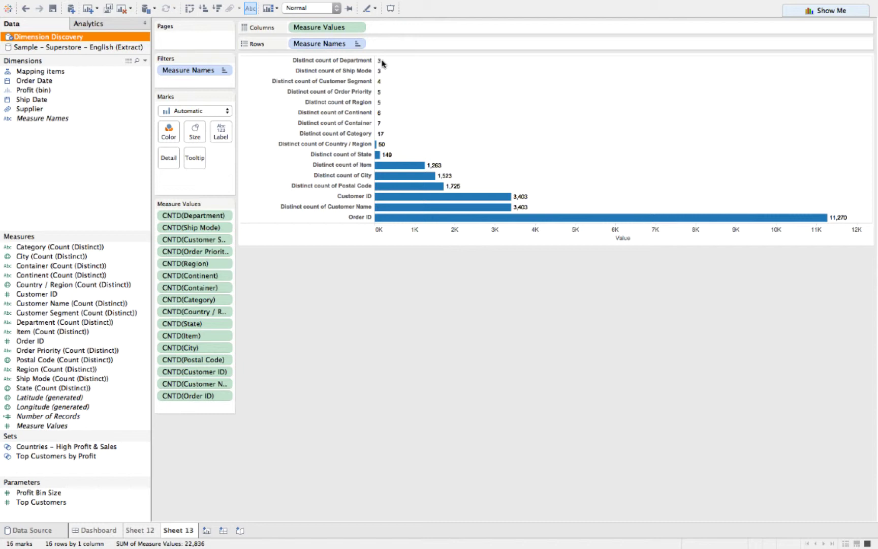
# Step: Set the value axis scale to Logarithmic in the Edit Axis dialog
pyautogui.rightClick(400, 234)
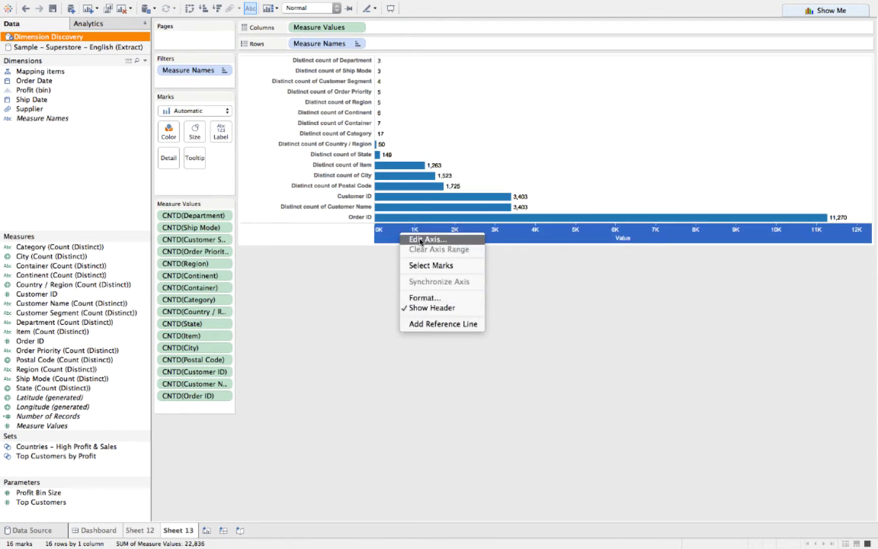
pyautogui.click(419, 240)
pyautogui.click(326, 319)
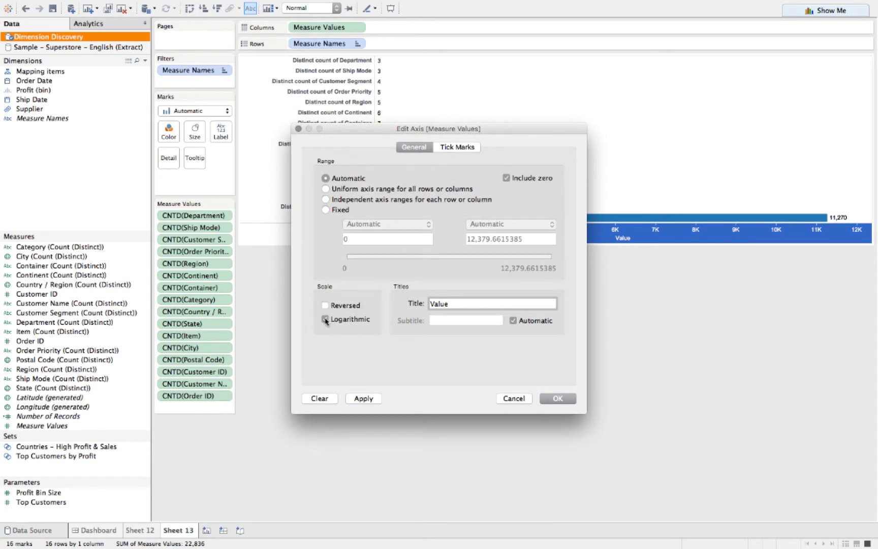
pyautogui.click(559, 399)
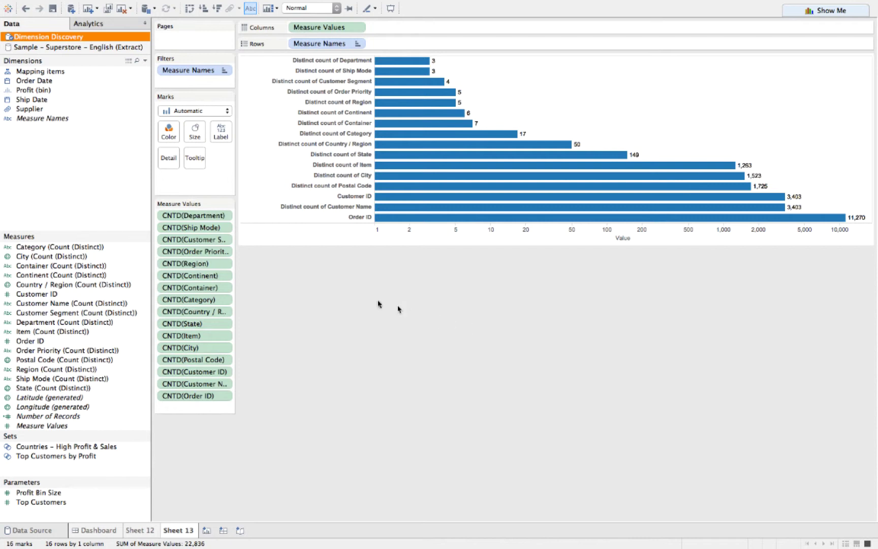
# Step: Colour bars by Measure Names and give Department through Container dark blue
pyautogui.moveTo(317, 46); pyautogui.dragTo(169, 131)
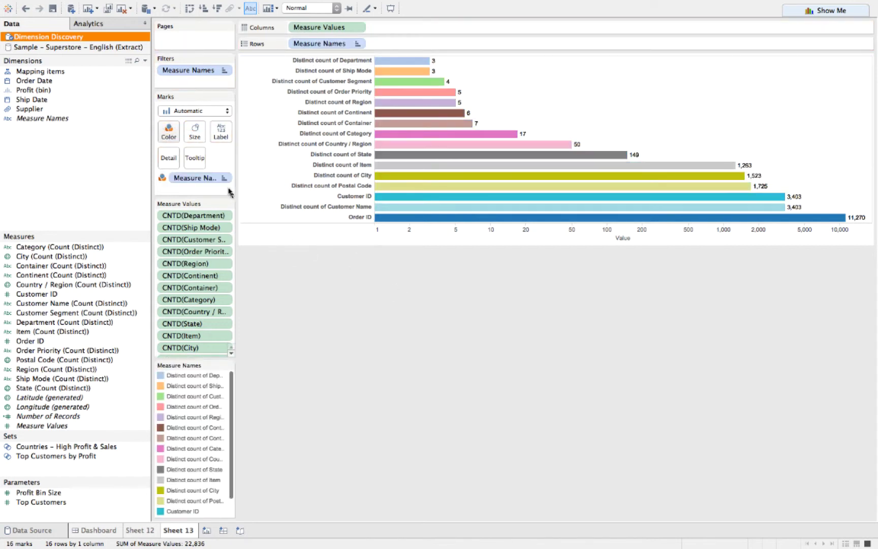
pyautogui.click(228, 365)
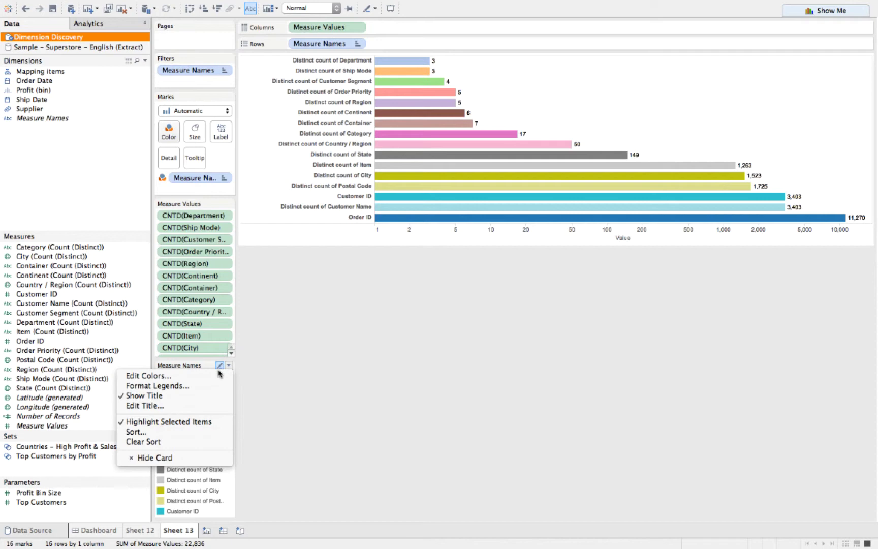
pyautogui.click(147, 376)
pyautogui.moveTo(450, 161); pyautogui.dragTo(514, 242)
pyautogui.click(460, 274)
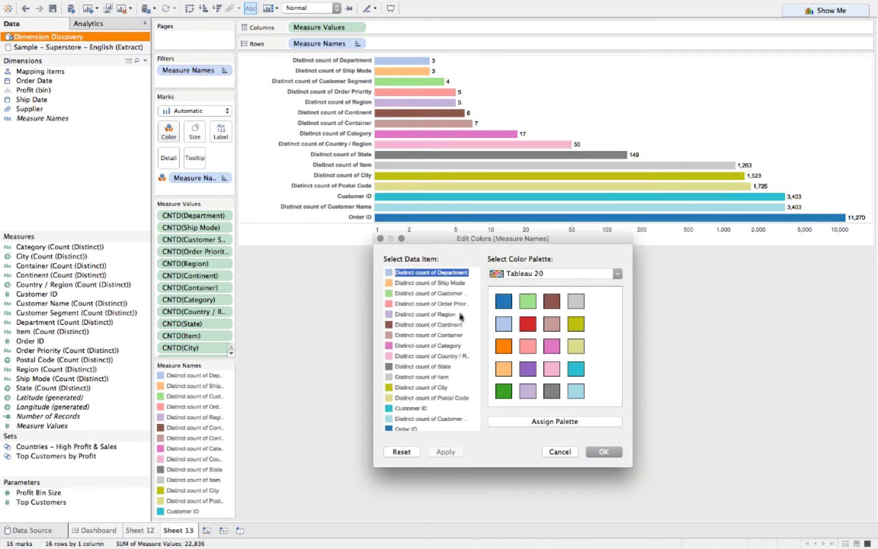
pyautogui.keyDown('shift'); pyautogui.click(453, 336); pyautogui.keyUp('shift')
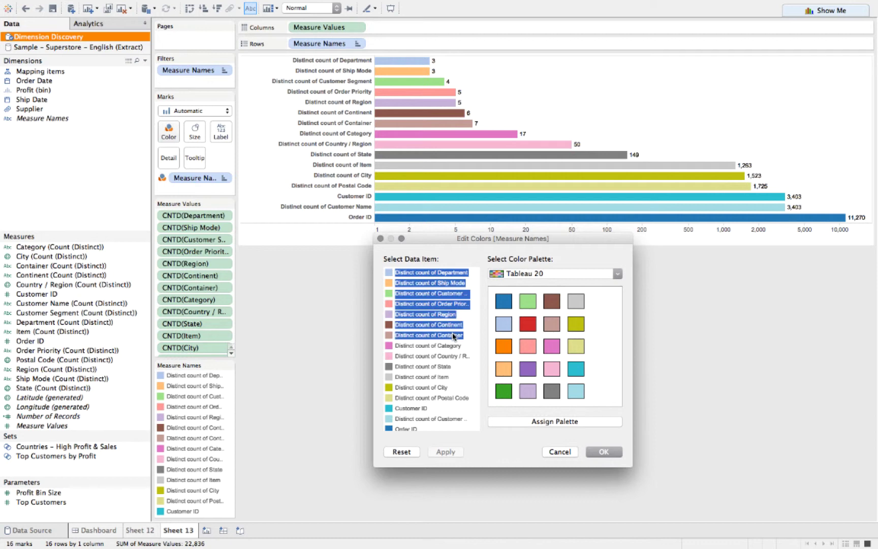
pyautogui.click(504, 301)
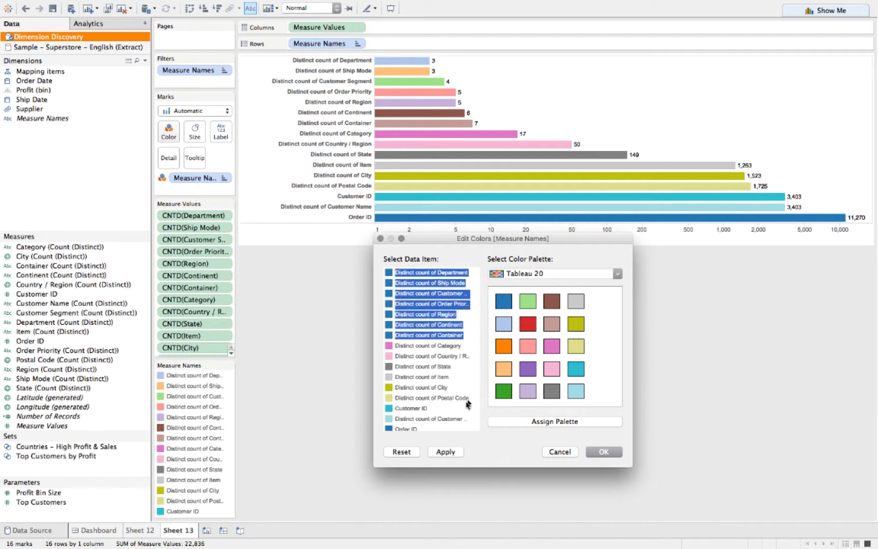
pyautogui.click(453, 451)
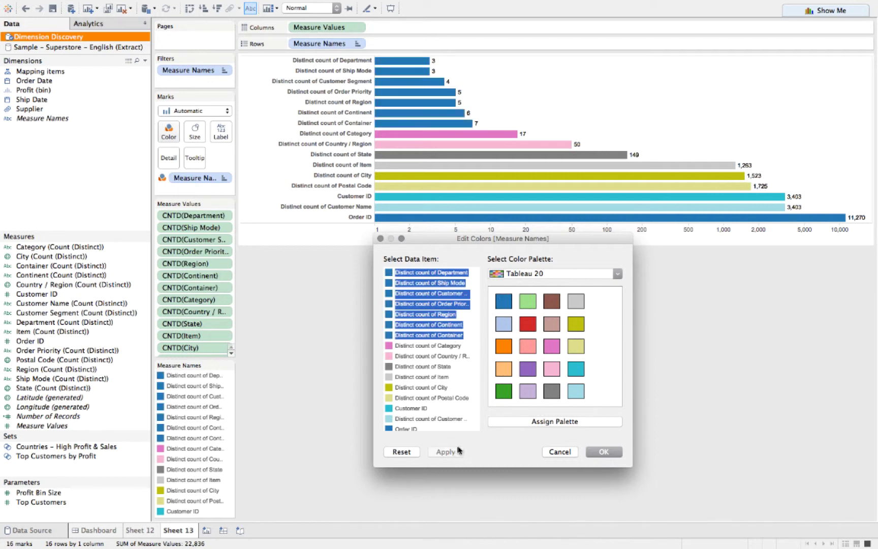
# Step: Give Category through Order ID green and confirm the colours
pyautogui.click(436, 346)
pyautogui.scroll(-1, 431, 427)
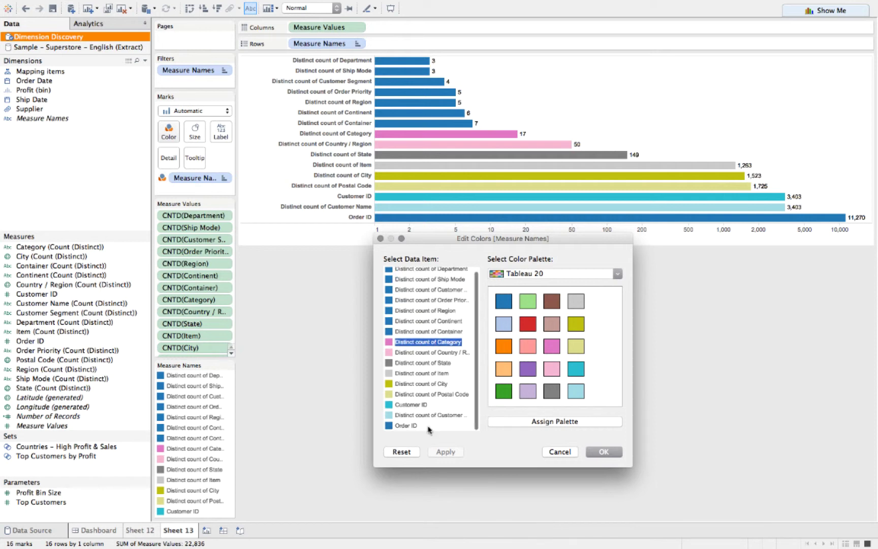
pyautogui.keyDown('shift'); pyautogui.click(417, 426); pyautogui.keyUp('shift')
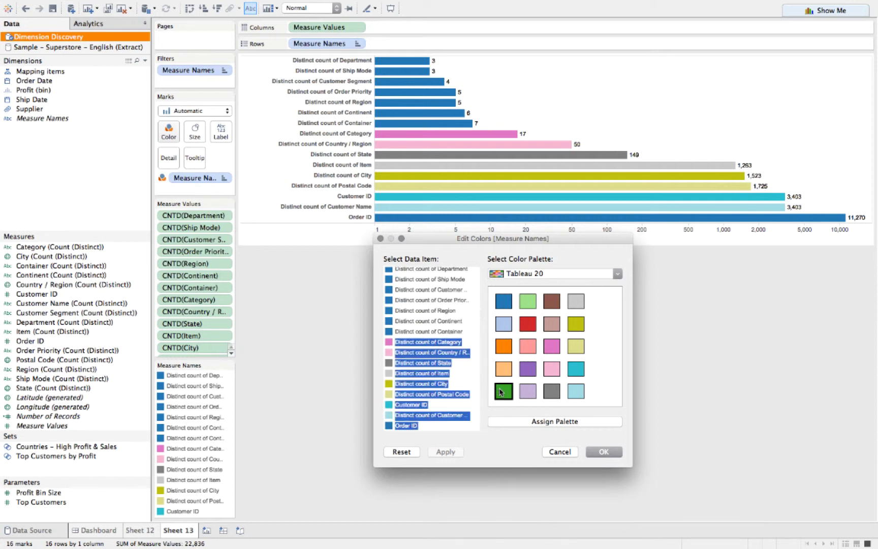
pyautogui.click(504, 390)
pyautogui.click(615, 454)
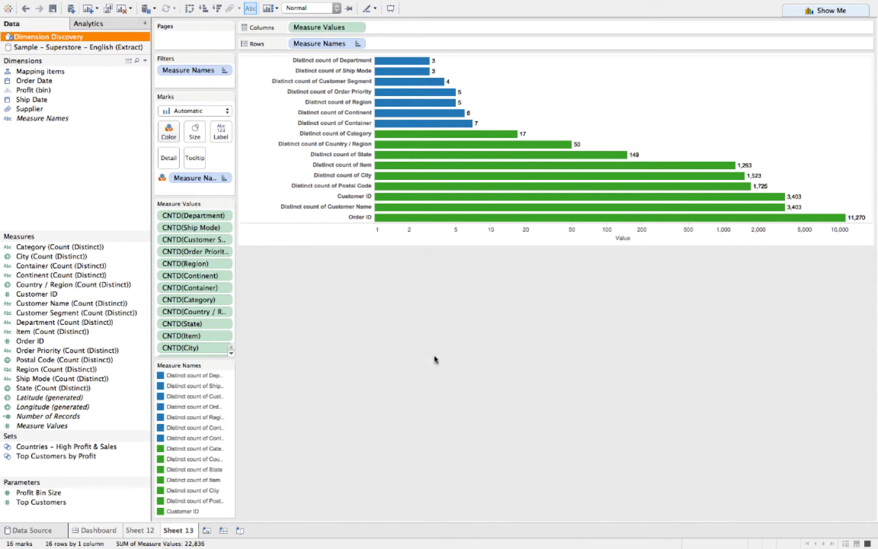
# Step: Add Number of Records as an extra bar in the distinct-count ranking chart
pyautogui.doubleClick(68, 417)
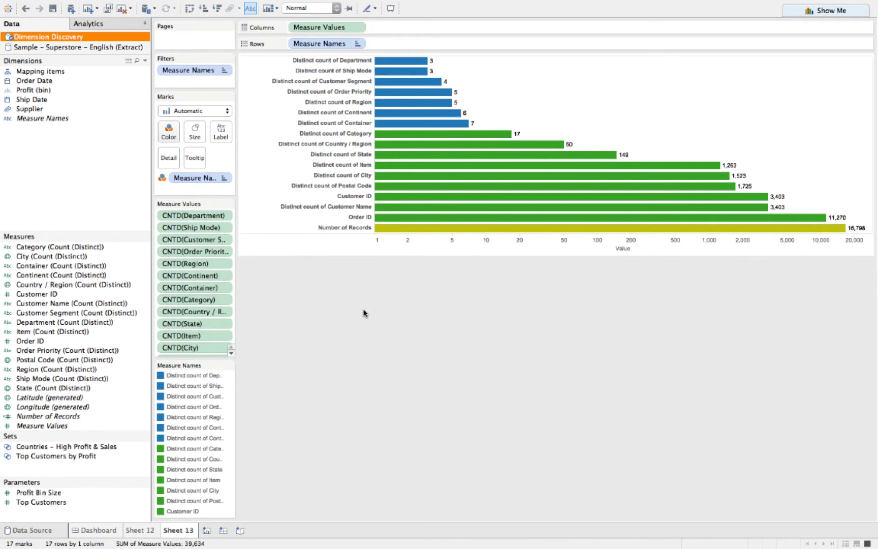
pyautogui.moveTo(473, 227)
# Step: Show the Dashboard and filter its views to Jumbo Box in the Container chart
pyautogui.click(94, 531)
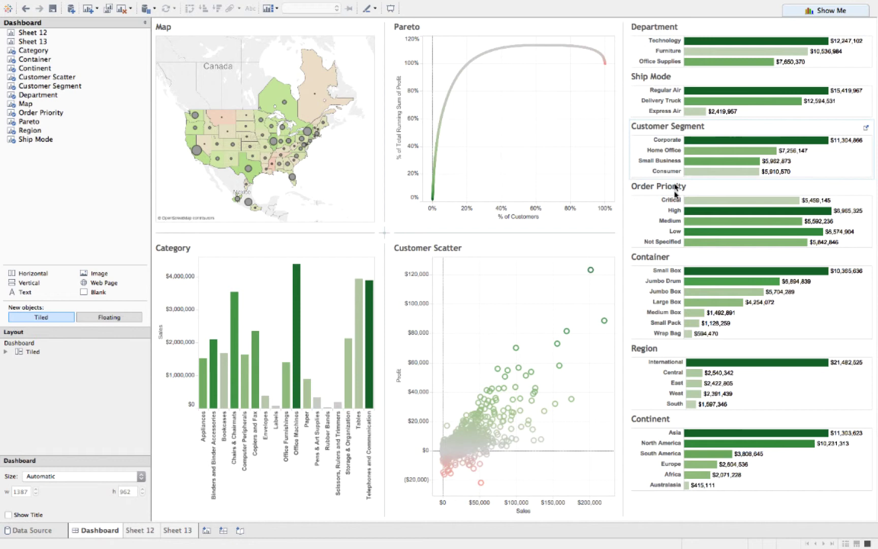
pyautogui.click(665, 292)
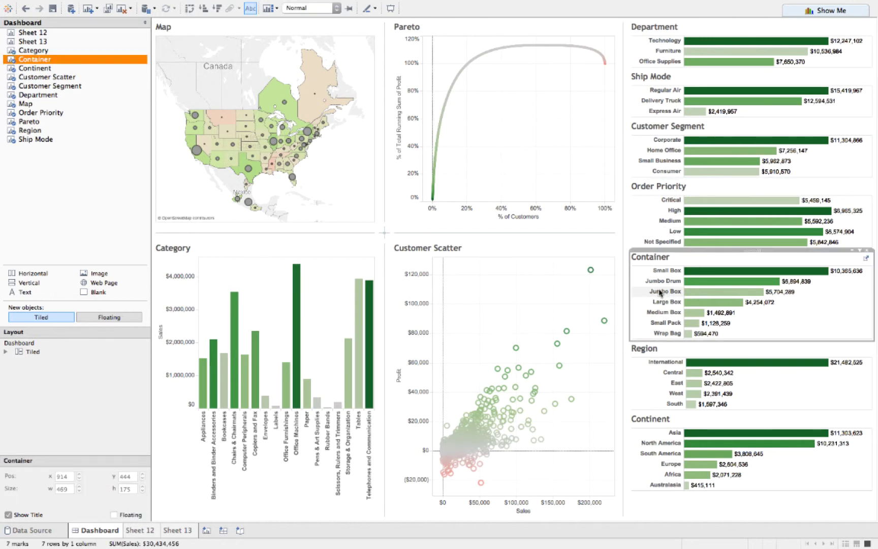